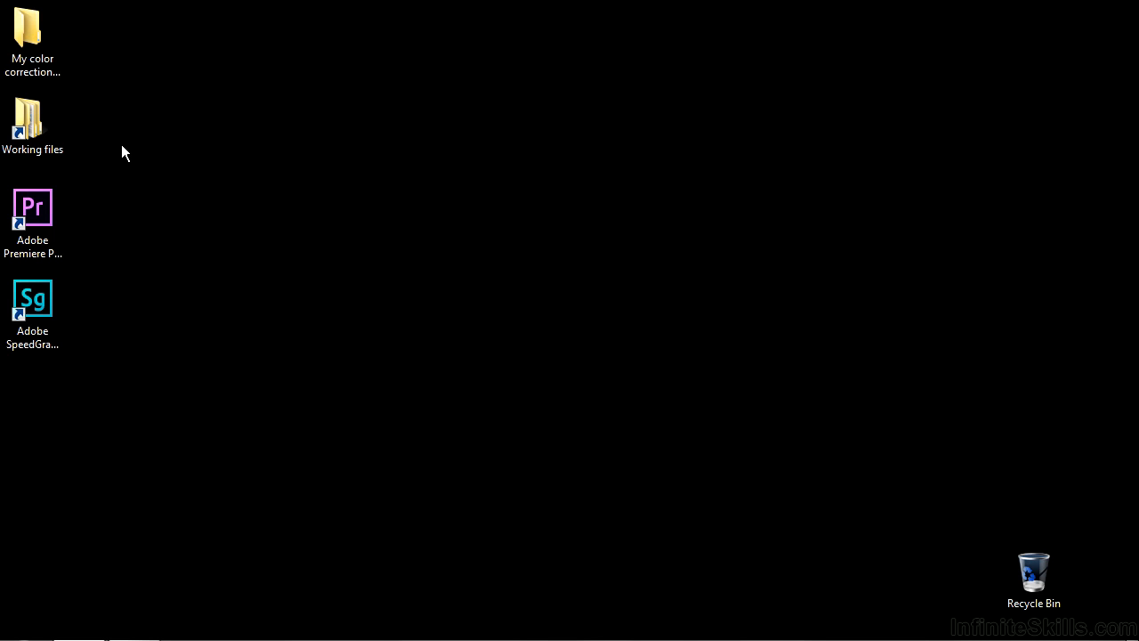
Step: Open the examples.prproj project from the Working files > Premiere Pro projects folder
double_click(35, 122)
double_click(452, 206)
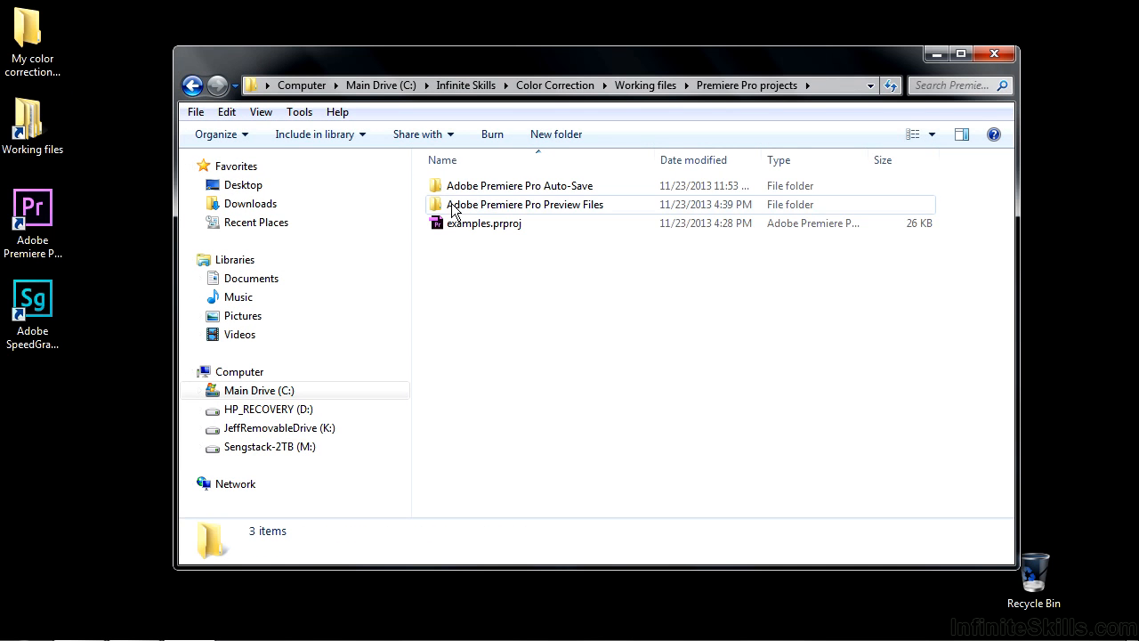
double_click(448, 226)
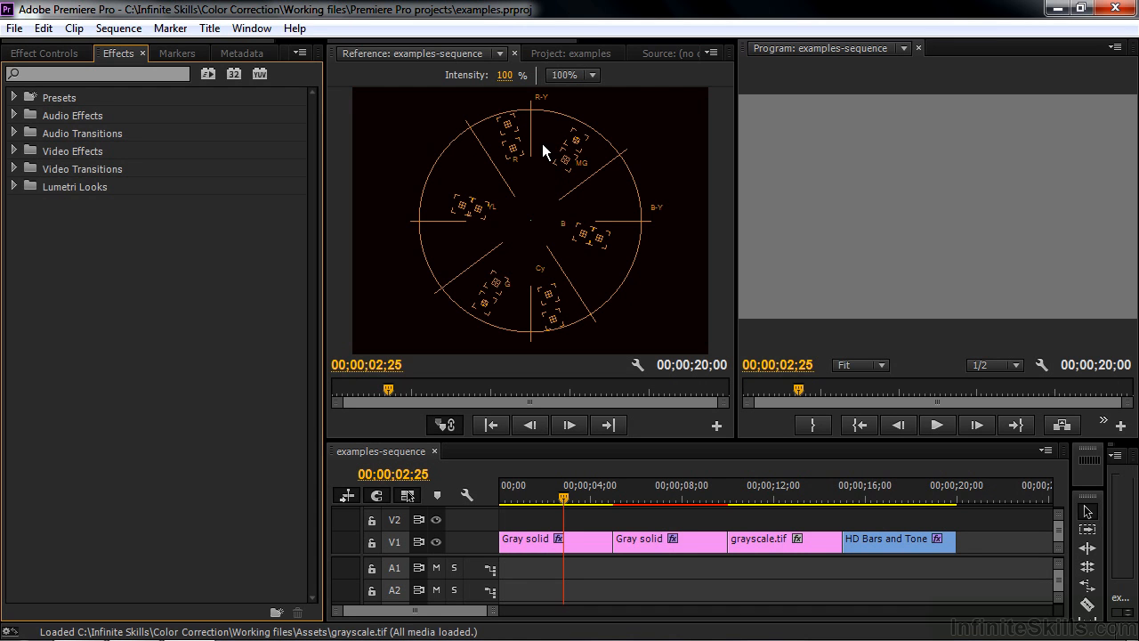
Step: Set the Reference monitor to display the Vectorscope
left_click(713, 54)
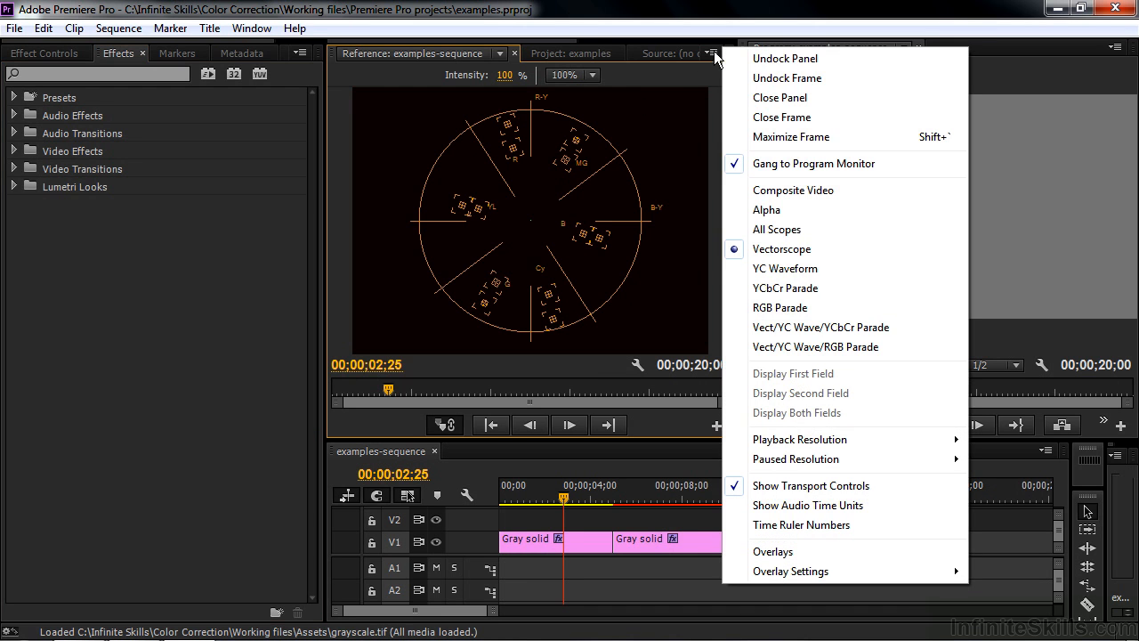
left_click(787, 253)
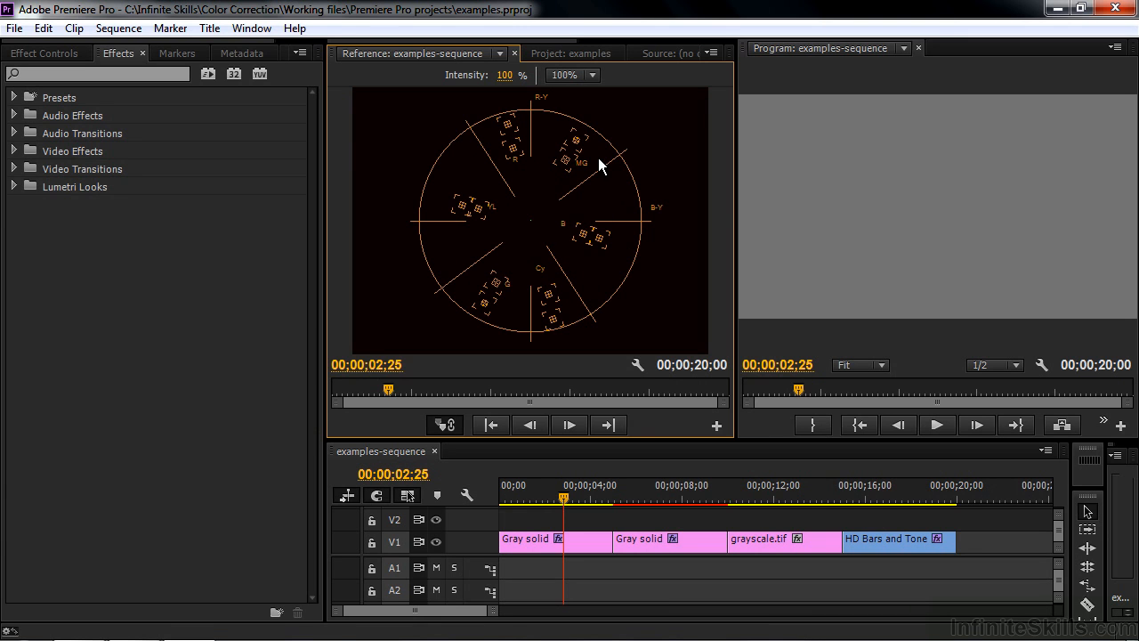
Step: On the first Gray solid clip, drag the Fast Color Corrector hue balance toward red at about -110° and raise balance gain to about 86
left_click(544, 542)
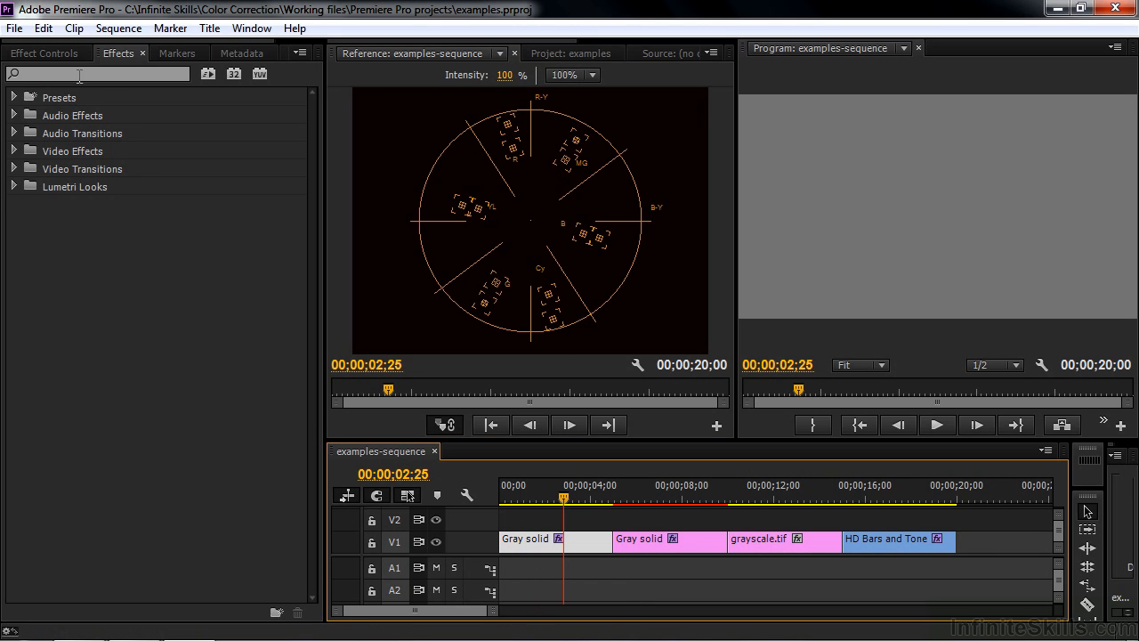
left_click(60, 55)
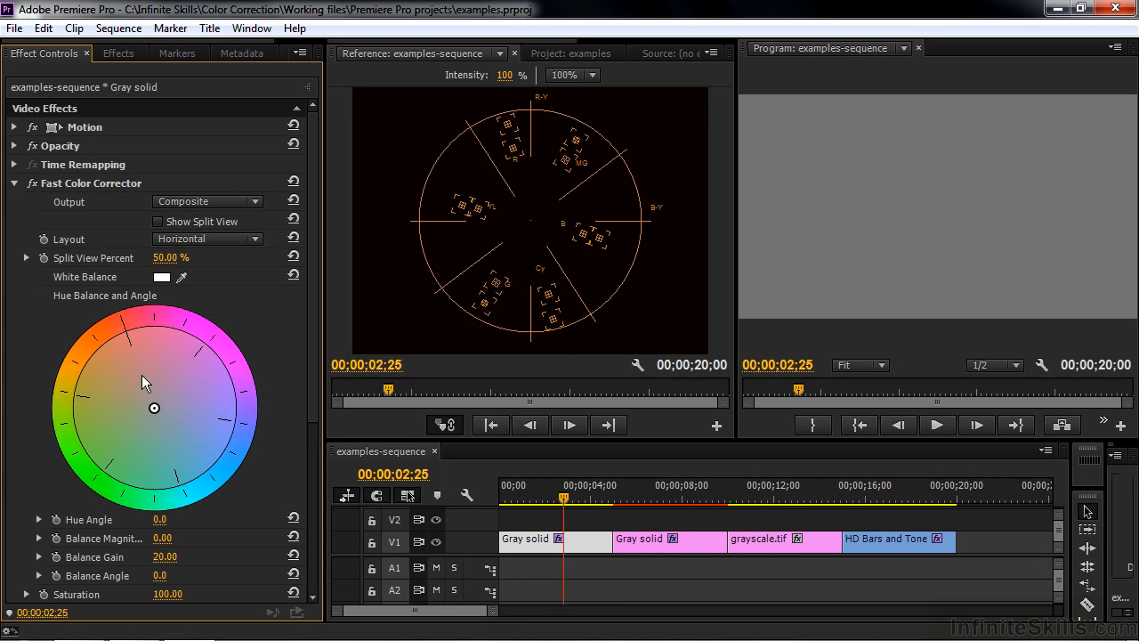
left_click(15, 183)
left_click(14, 183)
left_click_drag(314, 280, 310, 397)
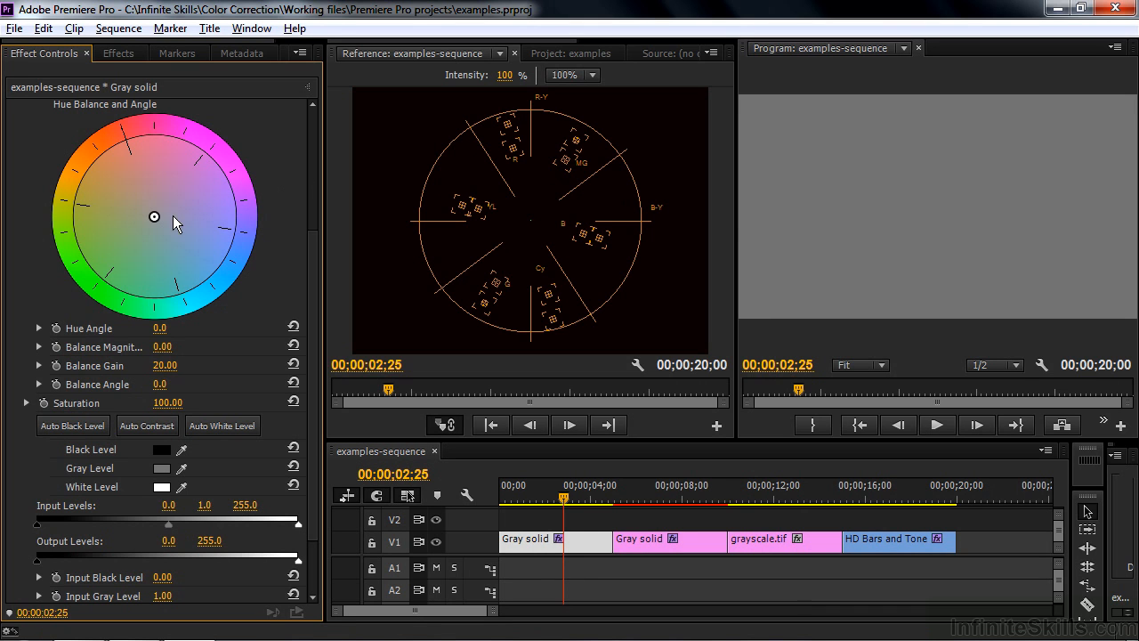
left_click_drag(153, 215, 126, 138)
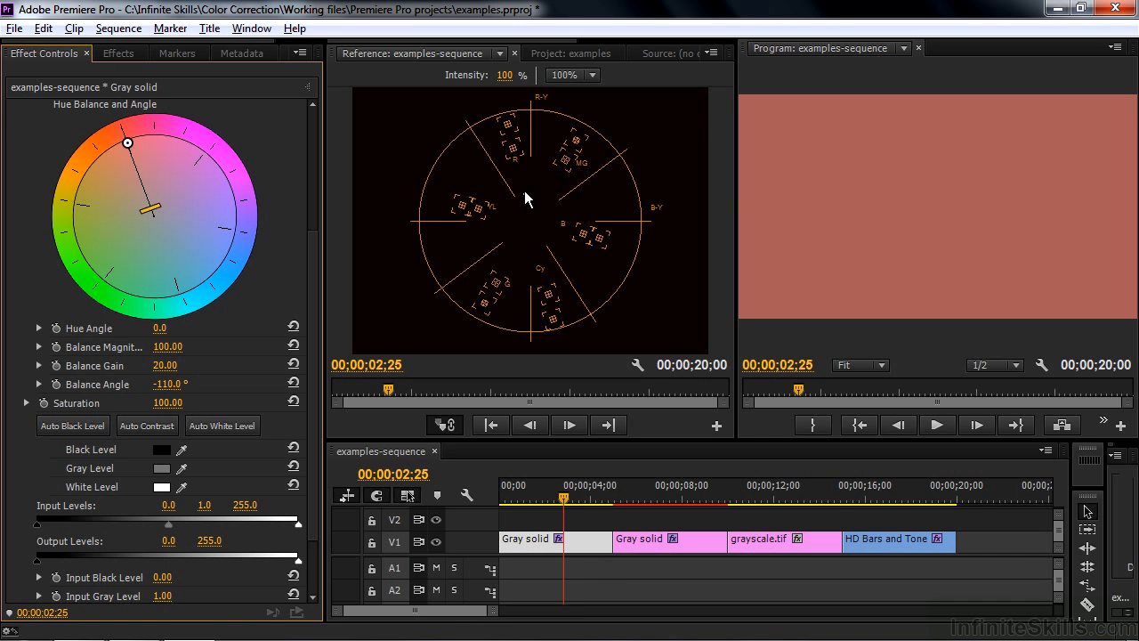
left_click_drag(153, 211, 151, 162)
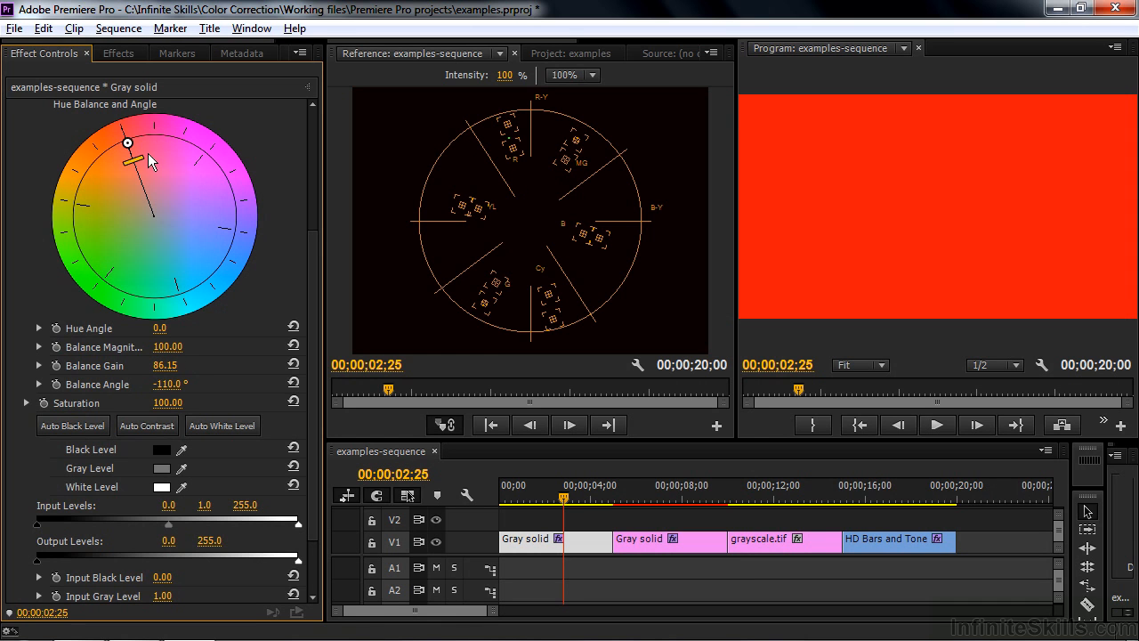
Step: Switch the vectorscope scale to 75% and back to 100%
left_click(591, 77)
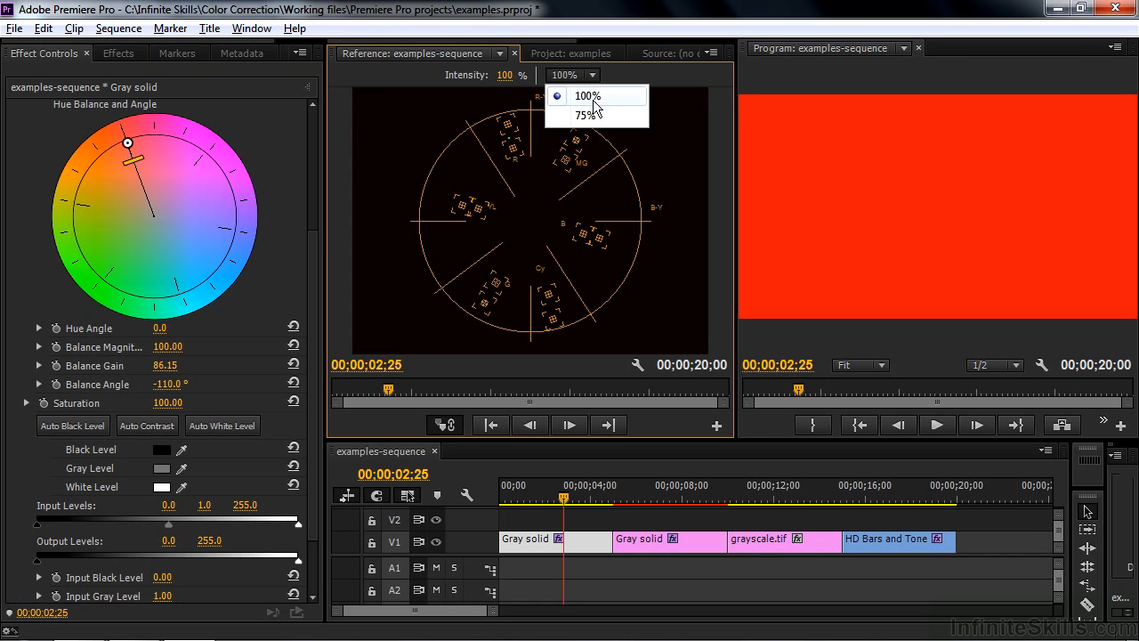
left_click(594, 117)
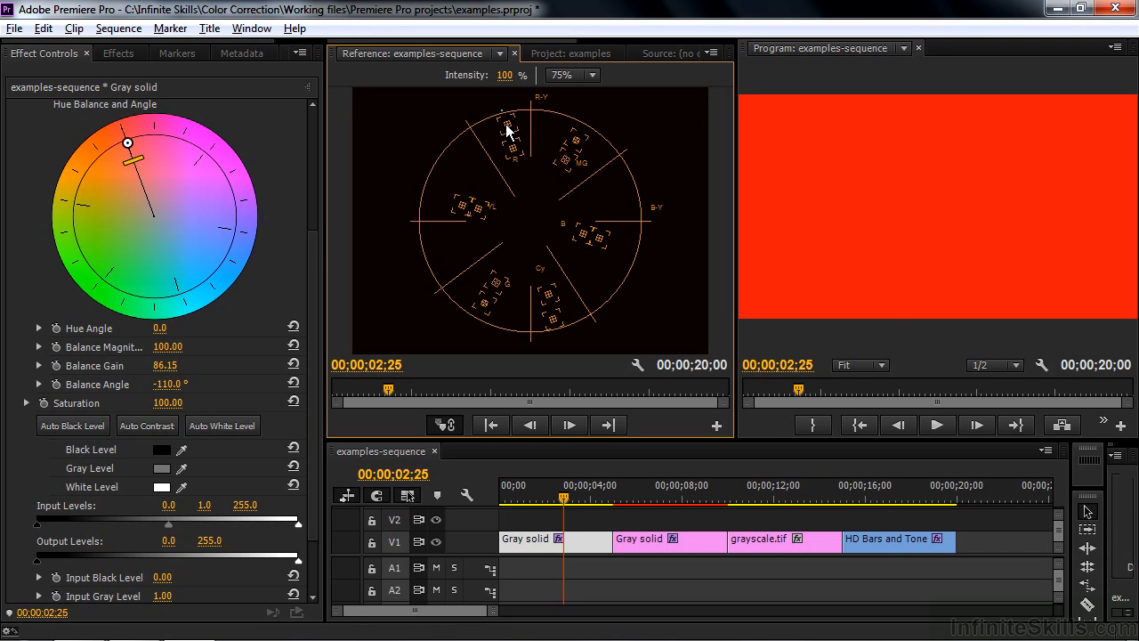
left_click(591, 74)
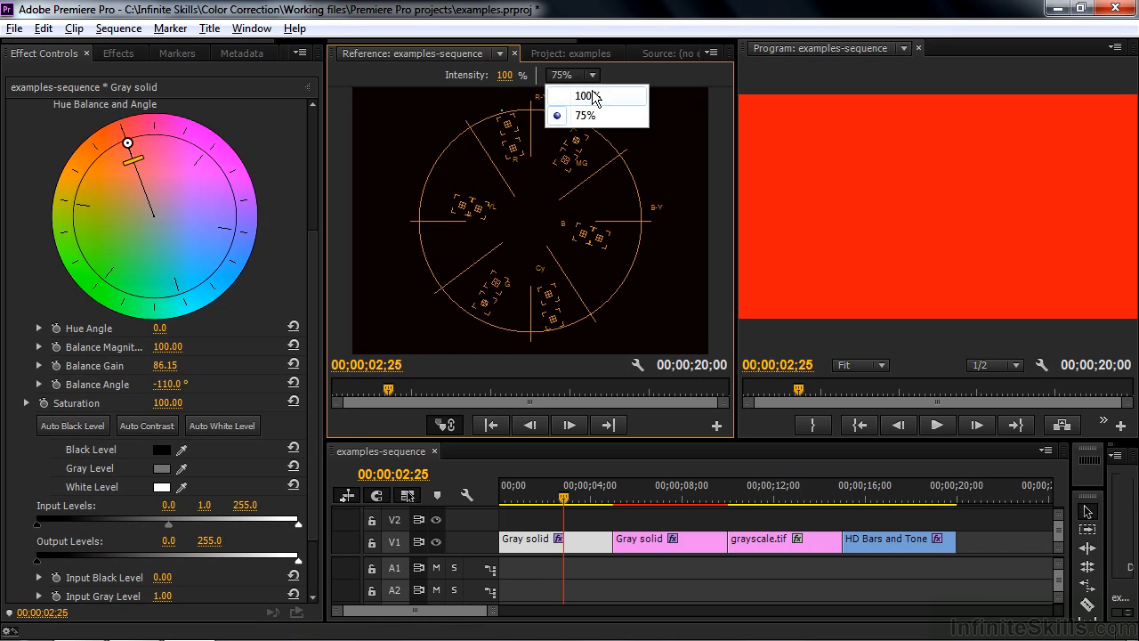
left_click(591, 95)
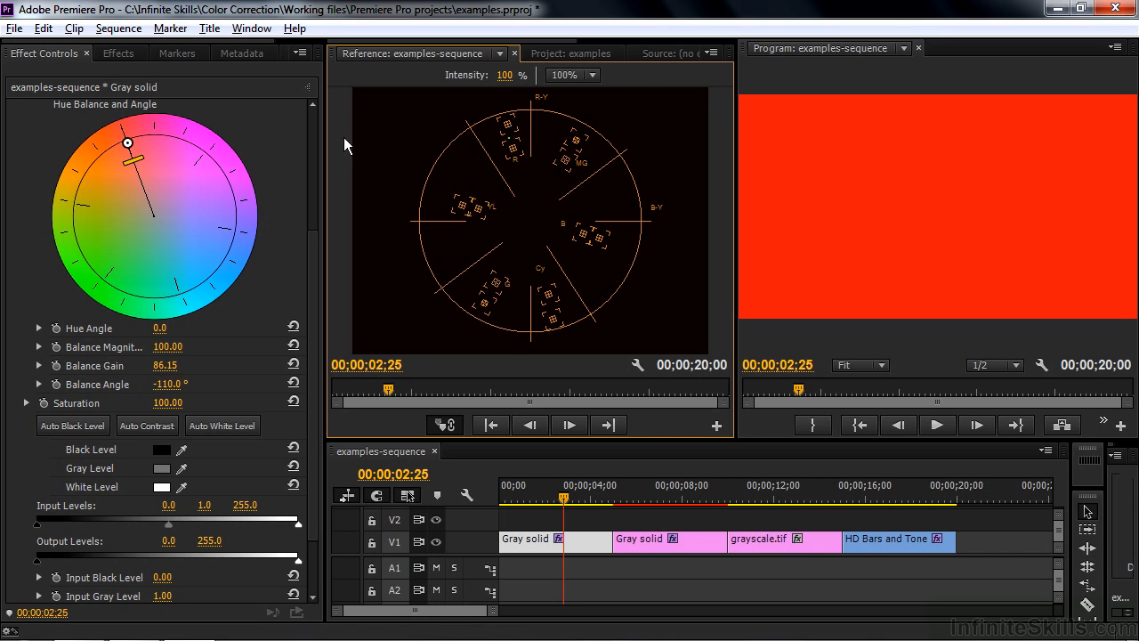
Step: Raise the balance gain to 100 and the saturation to about 136
left_click_drag(132, 169, 126, 140)
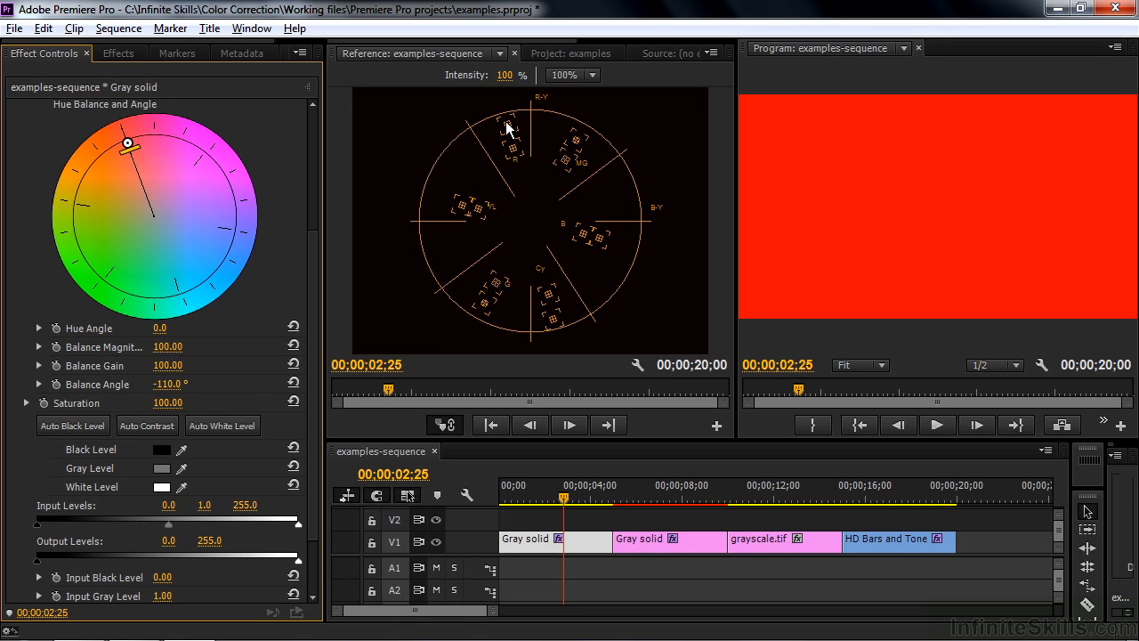
mouse_move(167, 402)
left_mouse_down()
mouse_move(196, 402)
mouse_move(178, 402)
left_mouse_up()
Step: Swing the hue balance through magenta and blue and back to red at about -109°
left_click_drag(129, 145, 180, 143)
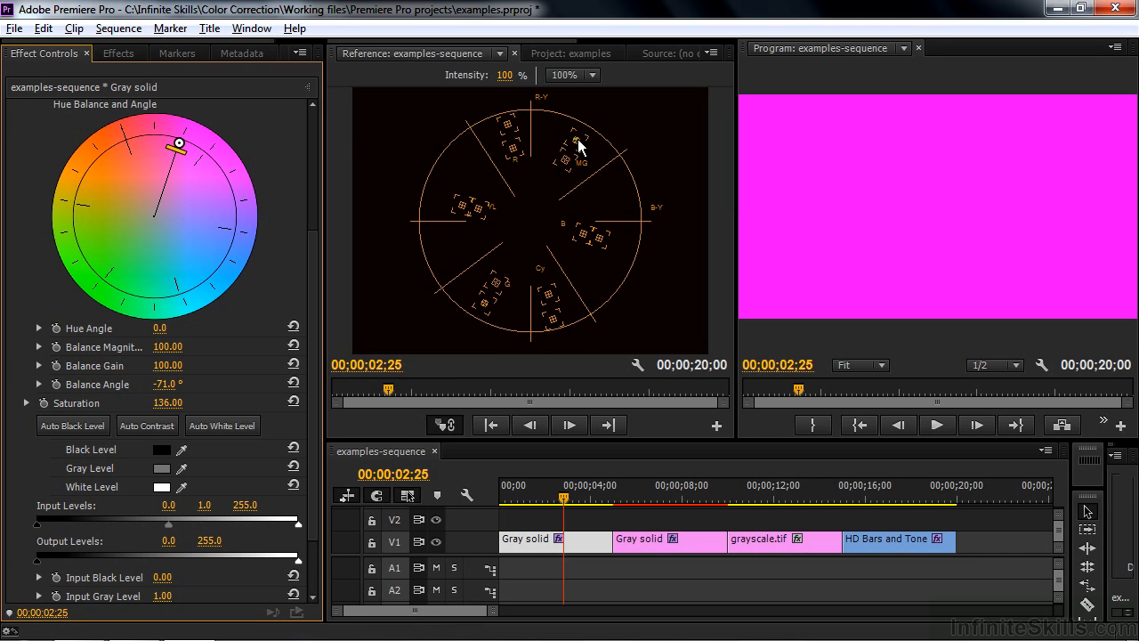
left_click_drag(177, 146, 231, 228)
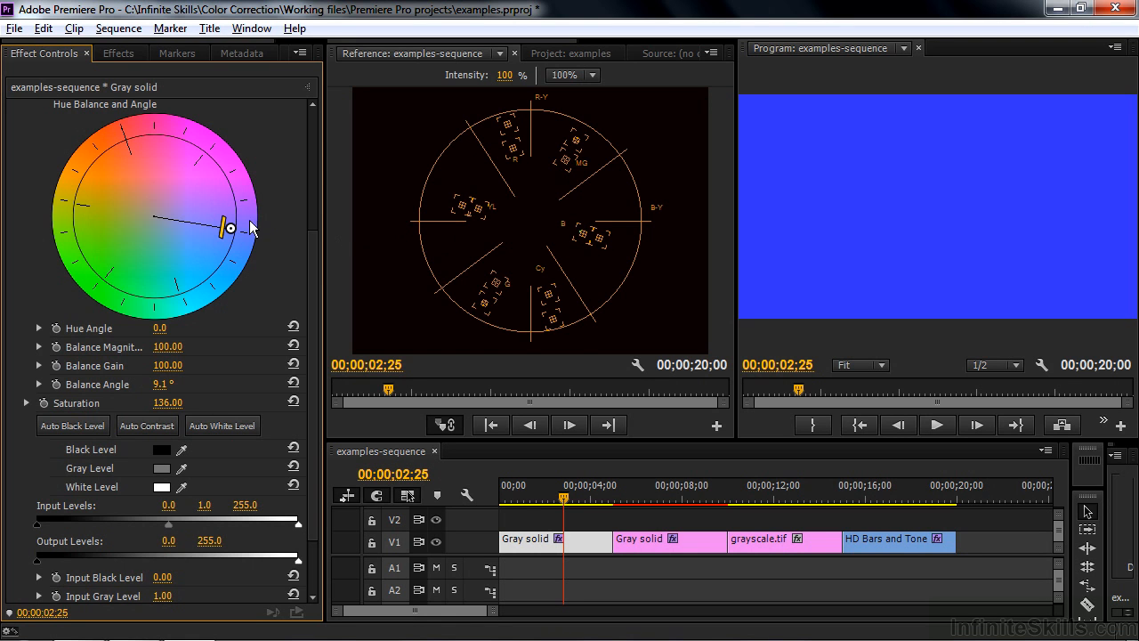
left_click_drag(230, 230, 127, 142)
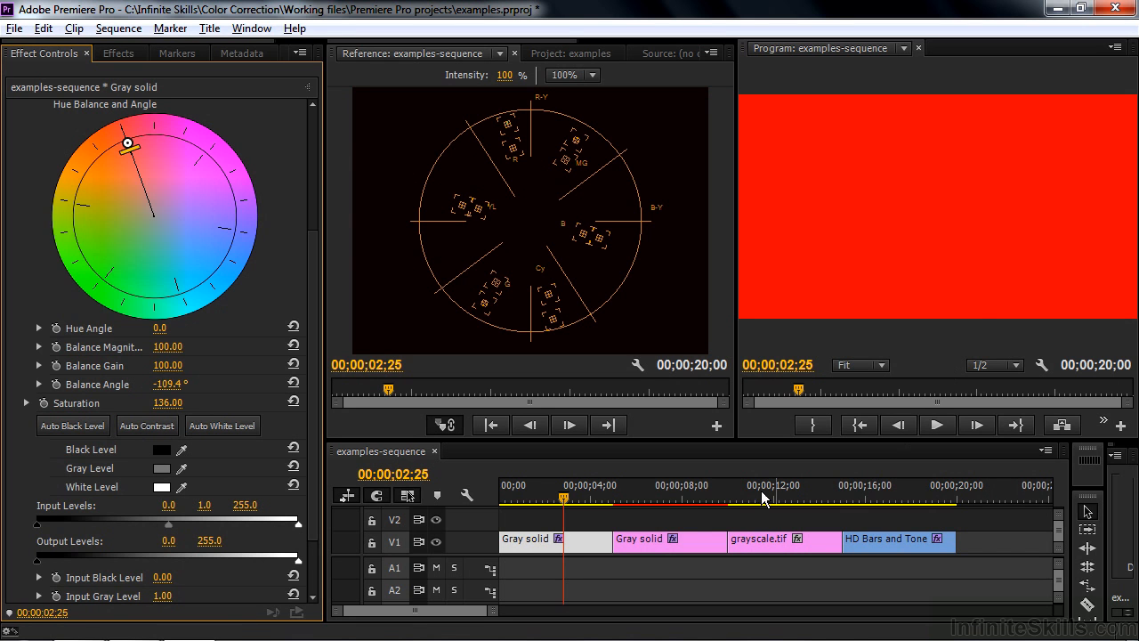
Step: Select the second Gray solid clip and push its Fast Color Corrector hue balance toward red, about -107° with balance gain about 82
left_click(675, 495)
left_click(659, 539)
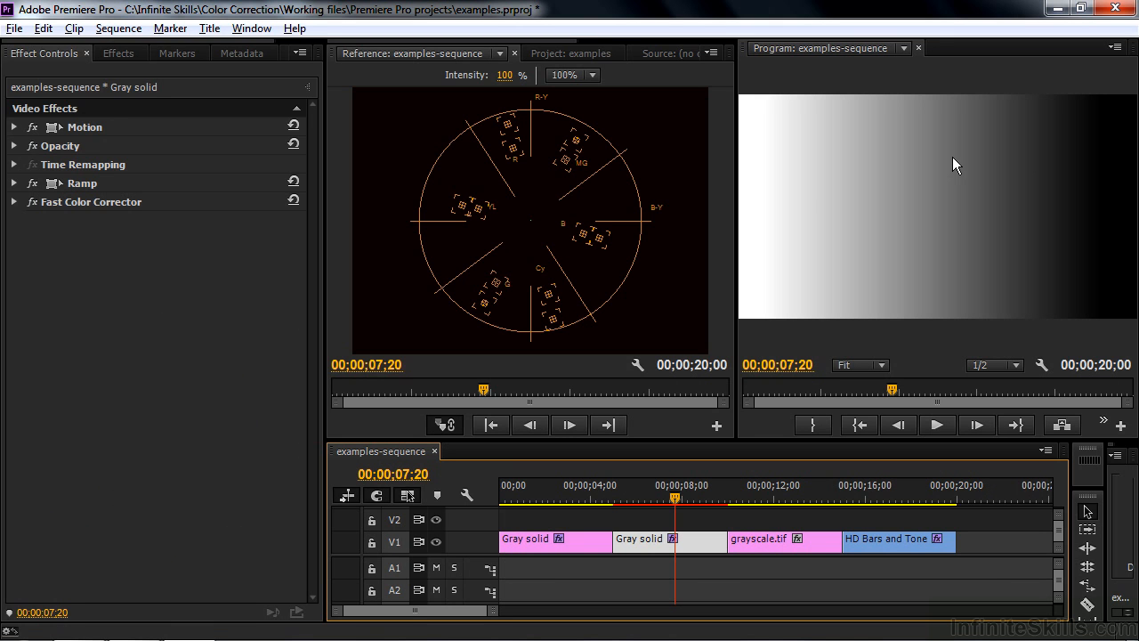
left_click(15, 203)
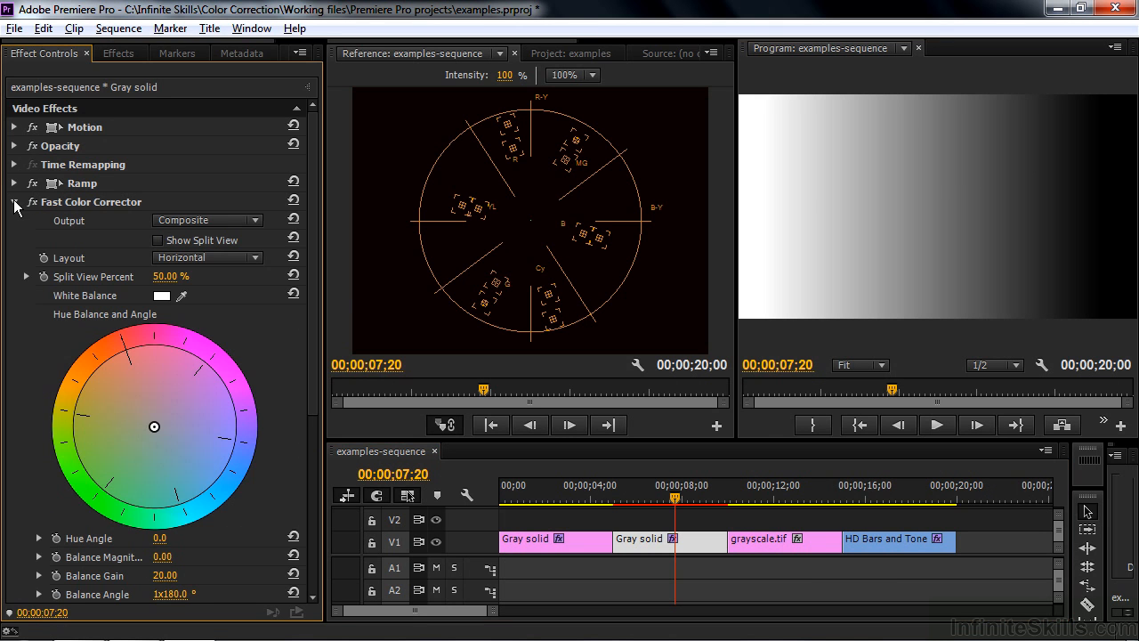
left_click_drag(312, 294, 307, 409)
left_click_drag(154, 235, 122, 148)
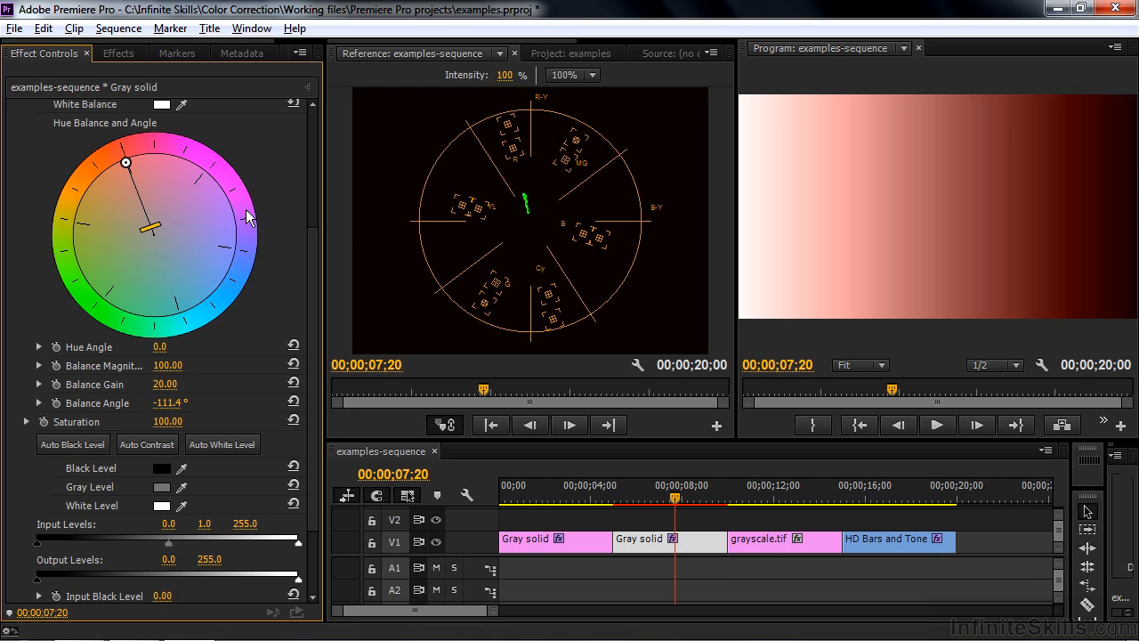
mouse_move(152, 225)
left_mouse_down()
mouse_move(134, 160)
mouse_move(183, 155)
mouse_move(202, 129)
mouse_move(228, 131)
mouse_move(350, 207)
mouse_move(411, 280)
mouse_move(392, 325)
mouse_move(210, 365)
mouse_move(118, 350)
mouse_move(29, 300)
mouse_move(7, 235)
mouse_move(20, 135)
mouse_move(51, 74)
mouse_move(96, 52)
left_mouse_up()
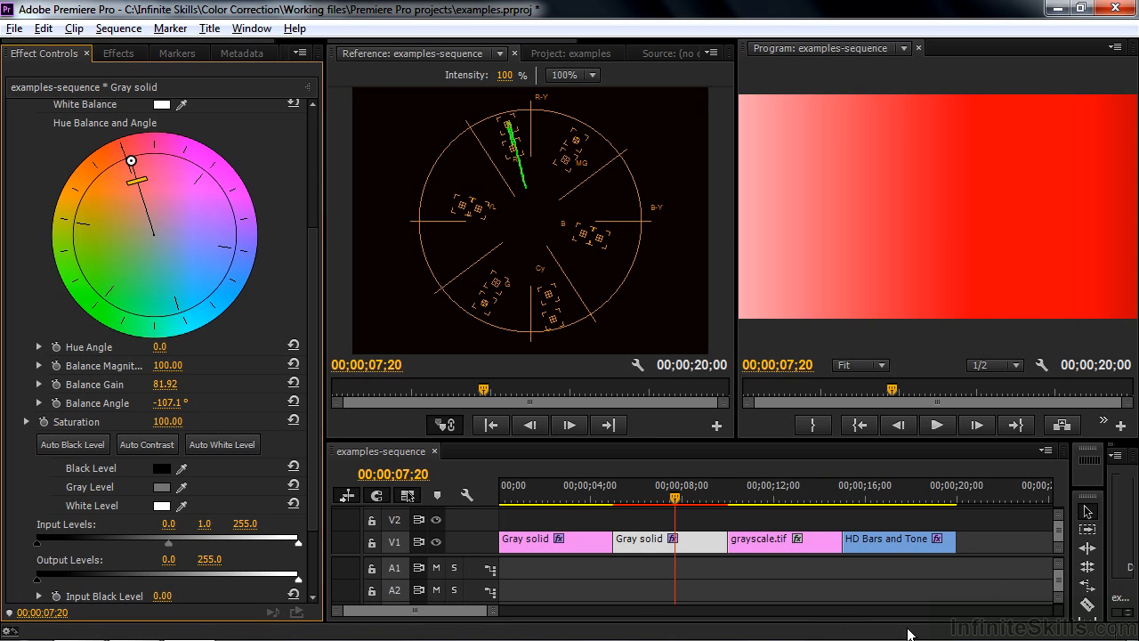
Step: Select the HD Bars and Tone clip and apply the Crop effect to it from the Effects search
left_click(890, 496)
left_click(897, 542)
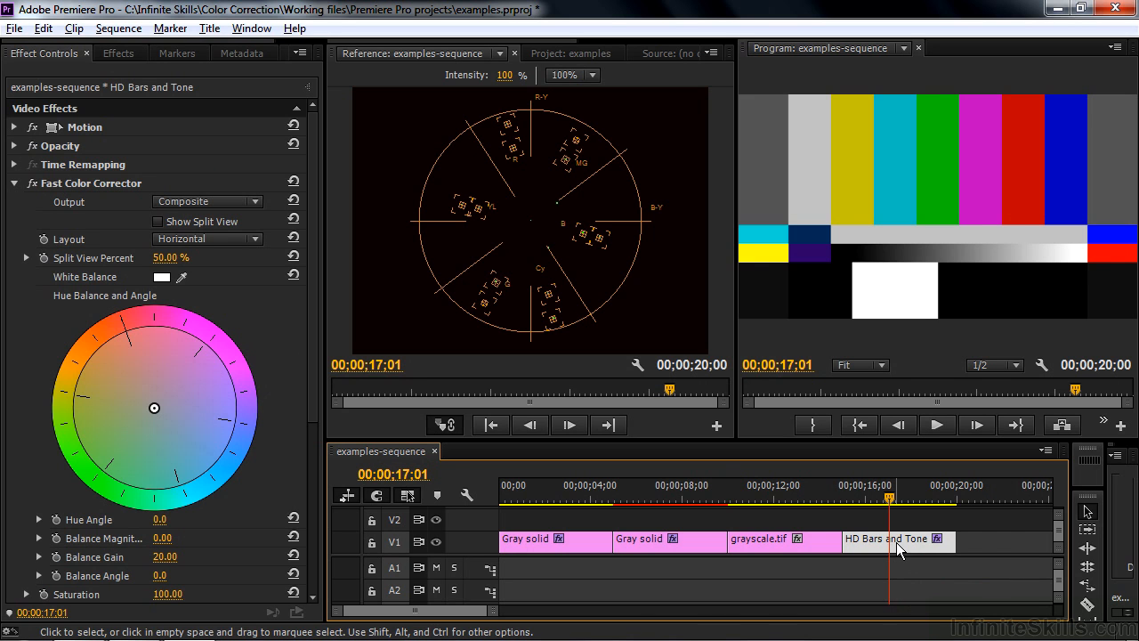
left_click_drag(310, 202, 309, 309)
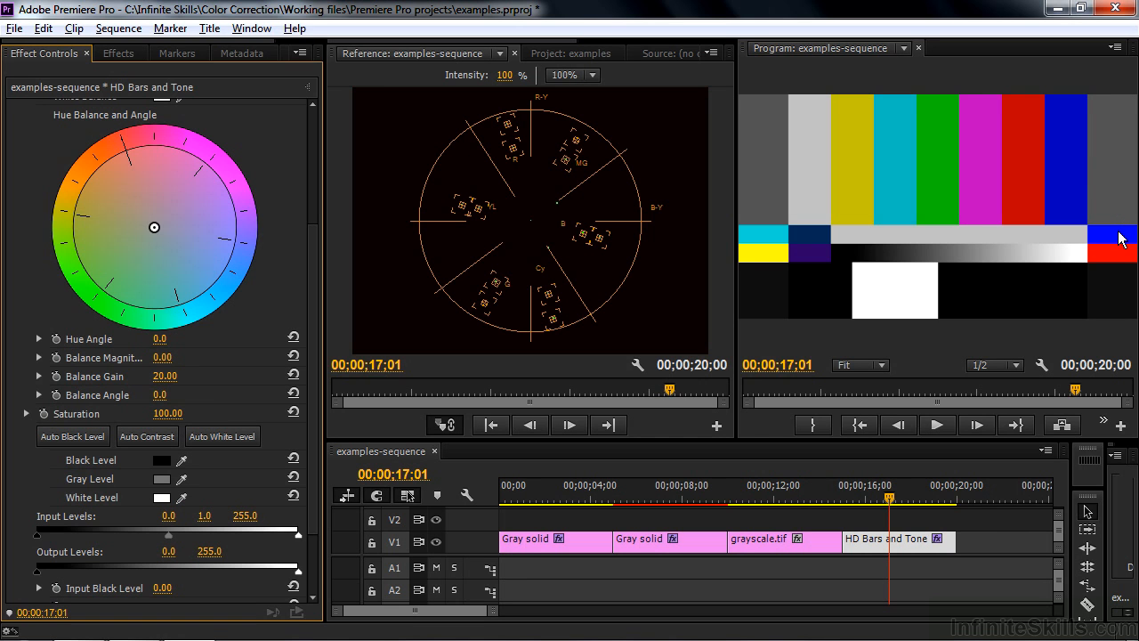
scroll(302, 231, "up", 1)
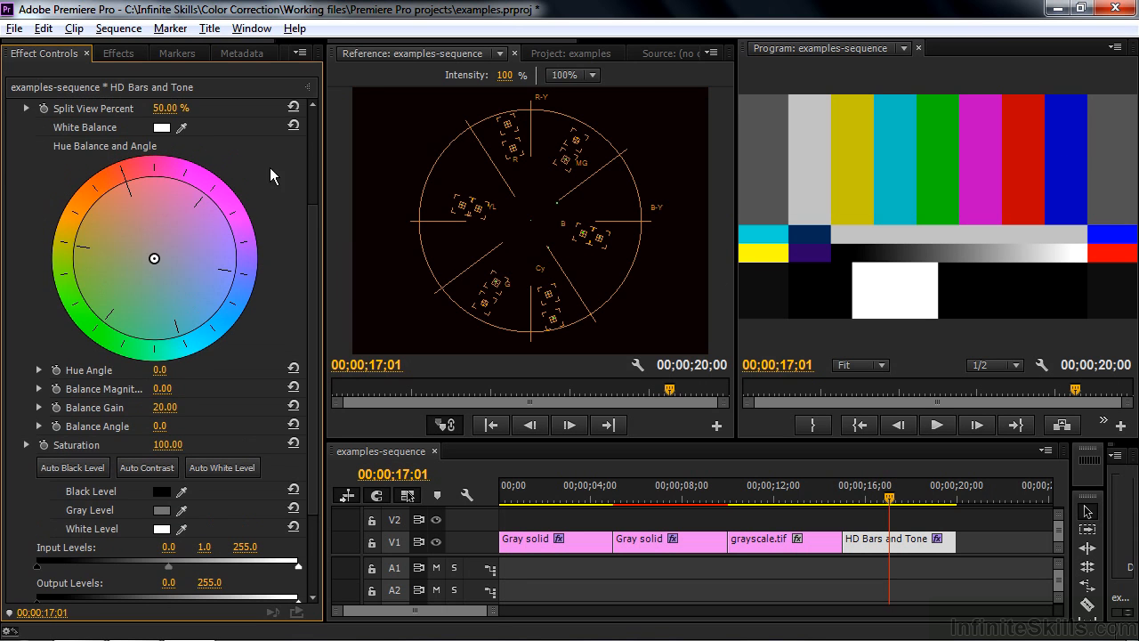
left_click(114, 53)
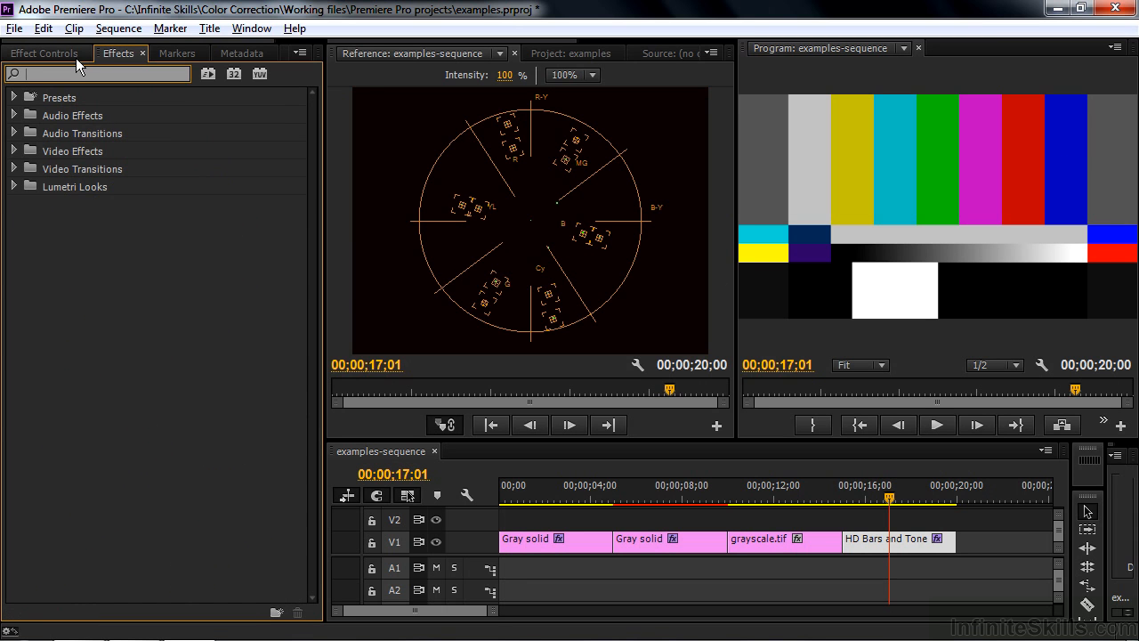
type("crop")
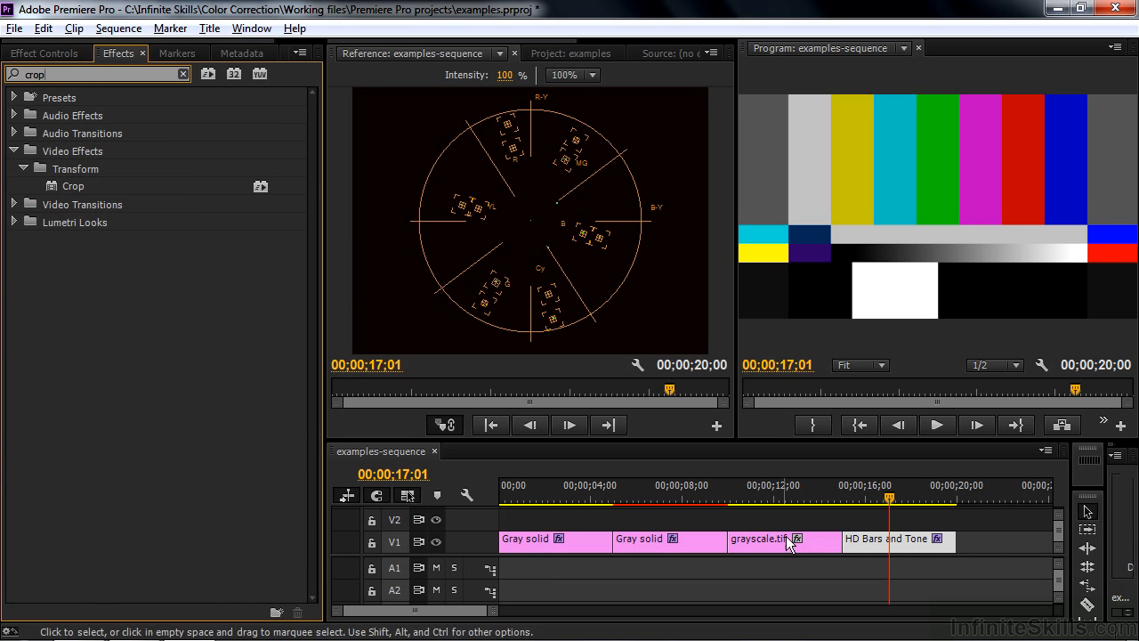
left_click(51, 188)
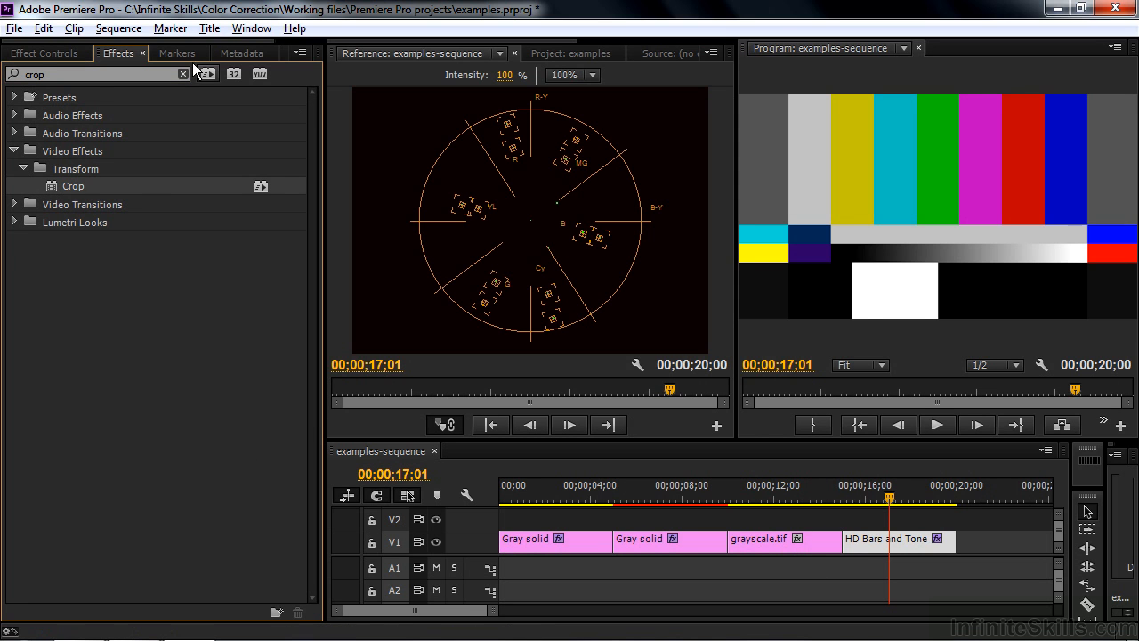
left_click(42, 53)
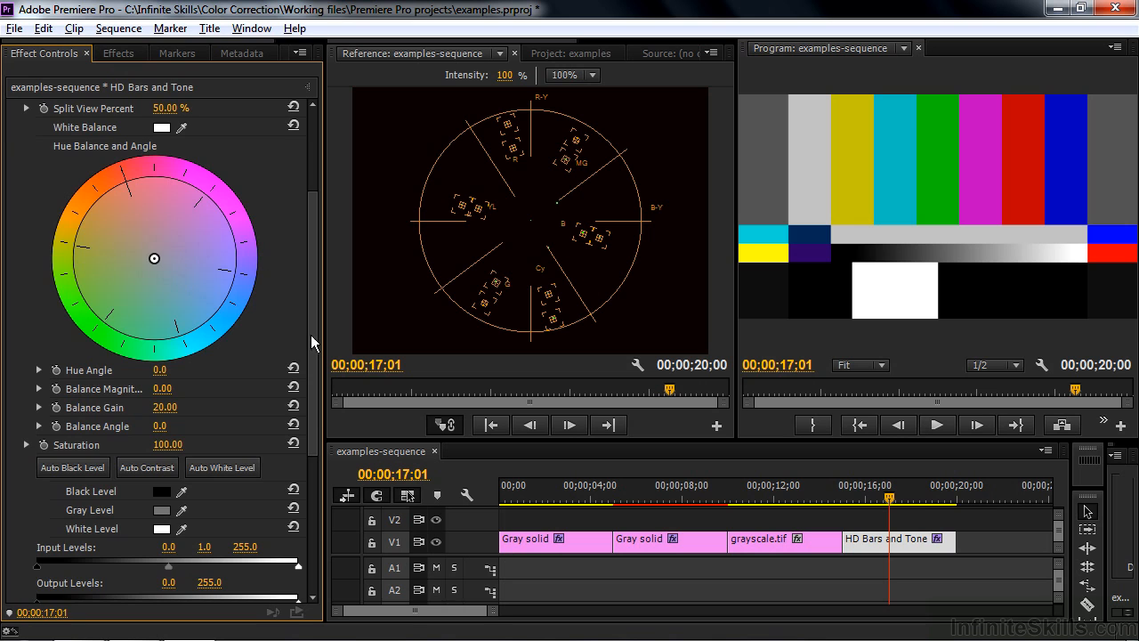
scroll(313, 409, "down", 2)
scroll(313, 409, "down", 4)
left_click(57, 462)
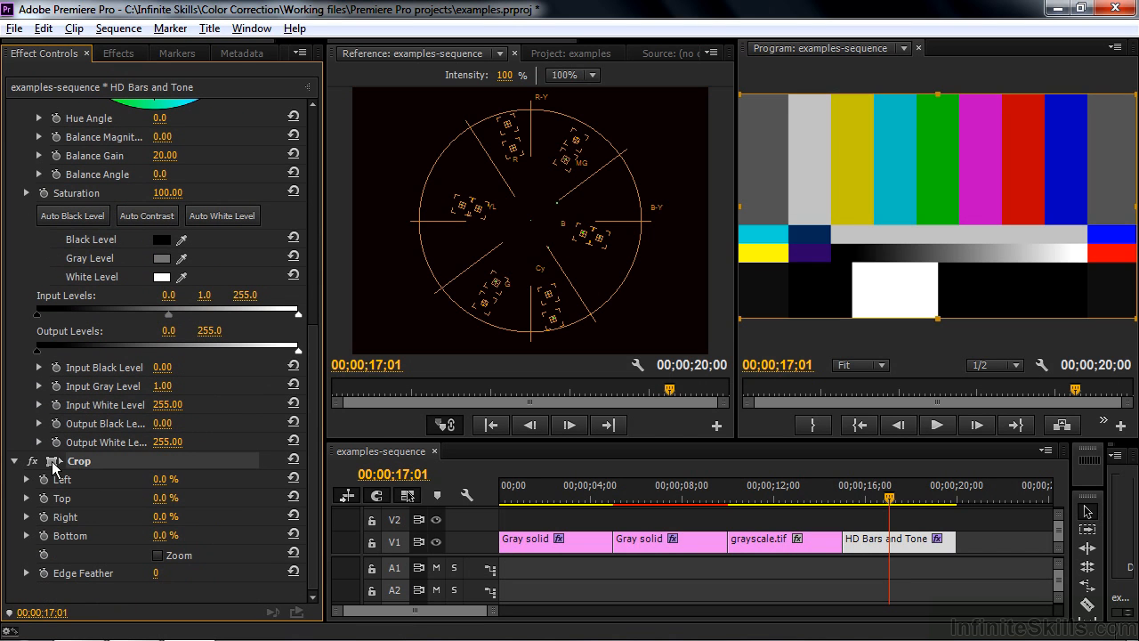
Step: Crop the color bars down to a single bar, ending on the green bar at about Left 48.4%, Top 12.7%, Right 45.8%, Bottom 50.4%
left_click_drag(739, 93, 830, 98)
left_click_drag(1135, 318, 854, 183)
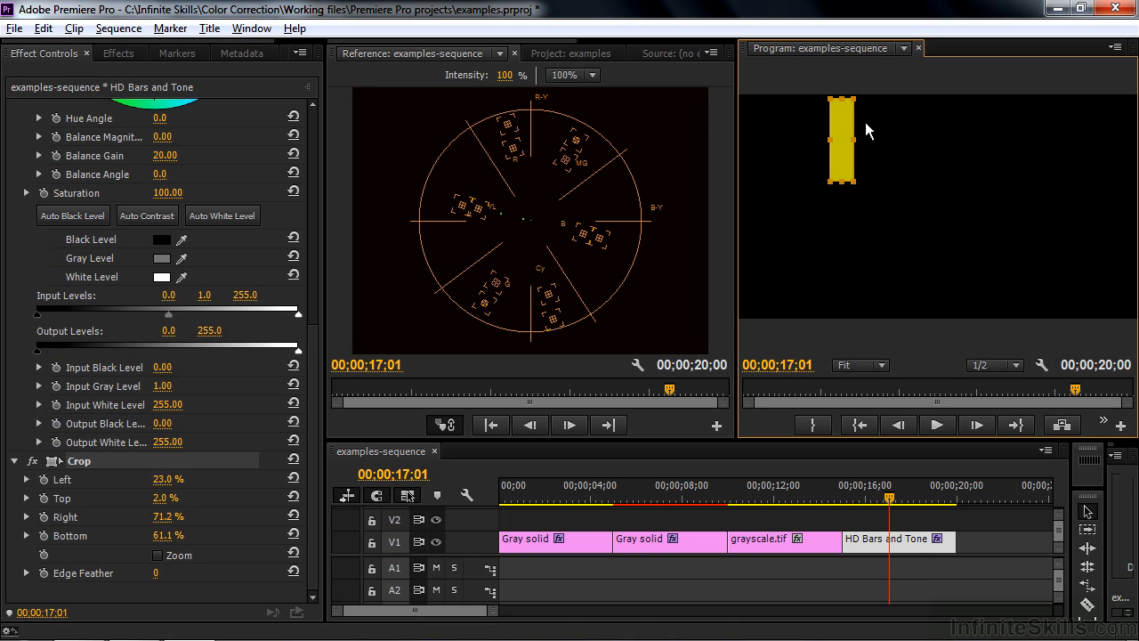
left_click_drag(846, 152, 944, 175)
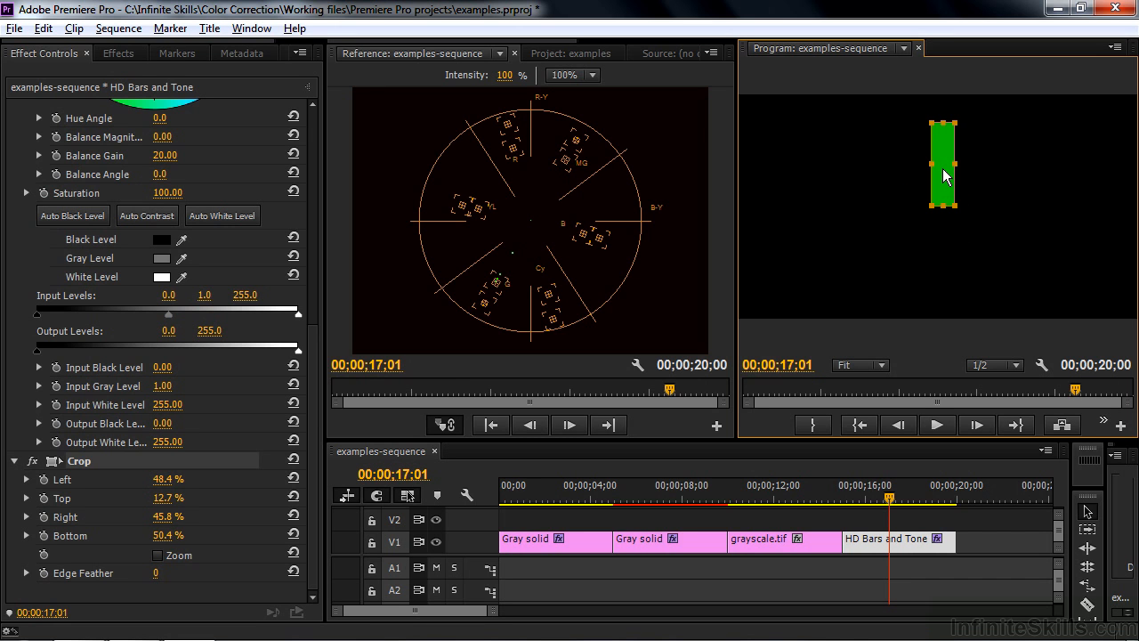